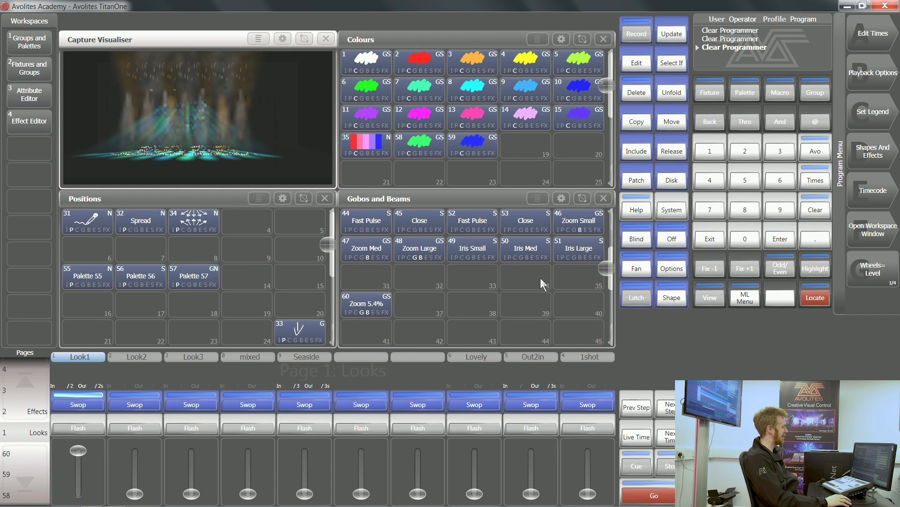
click(868, 233)
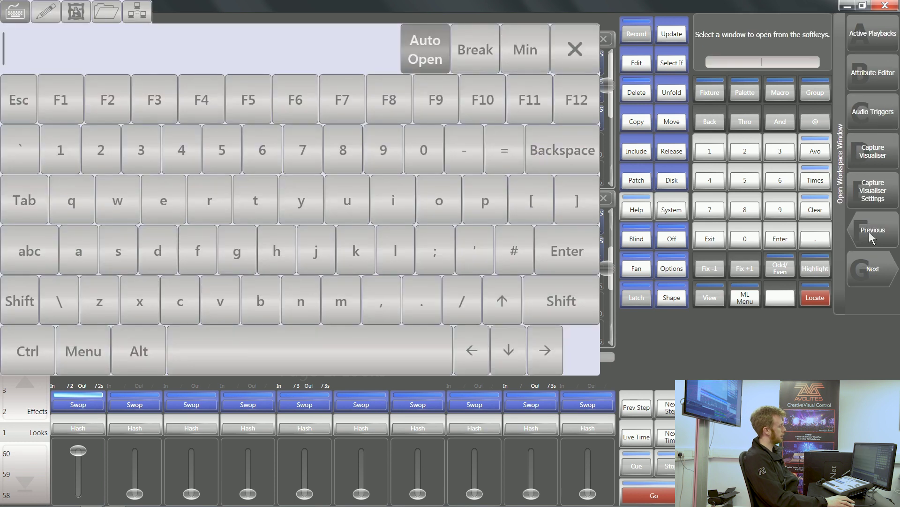
click(388, 203)
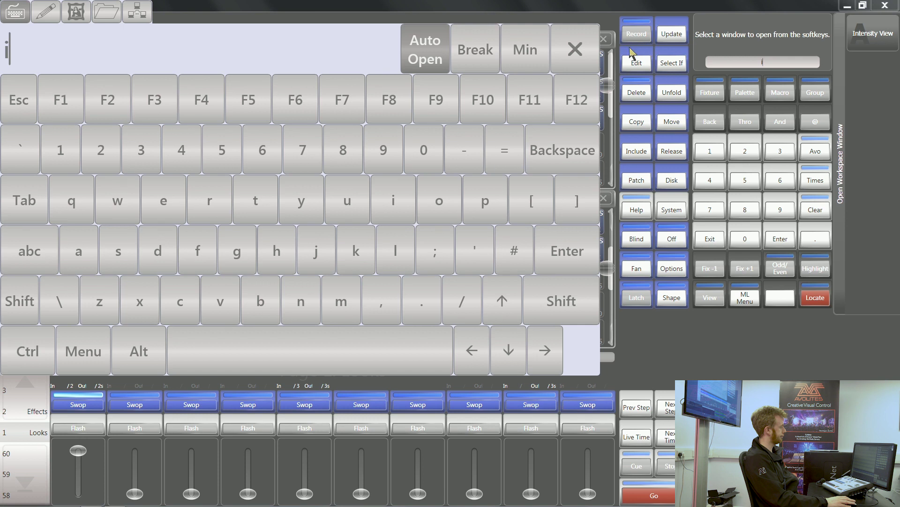
click(592, 56)
click(708, 240)
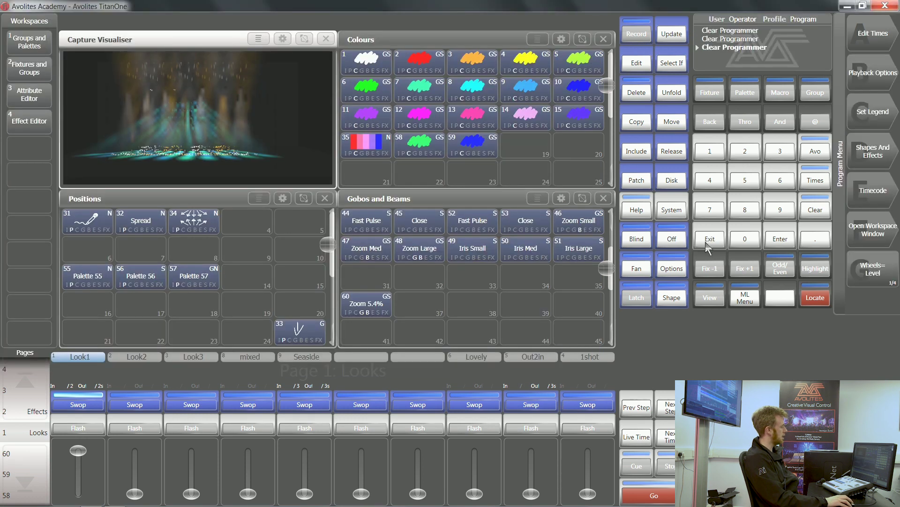
Open the Intensity View window and fit it to the lower-right quarter of the workspace
click(710, 297)
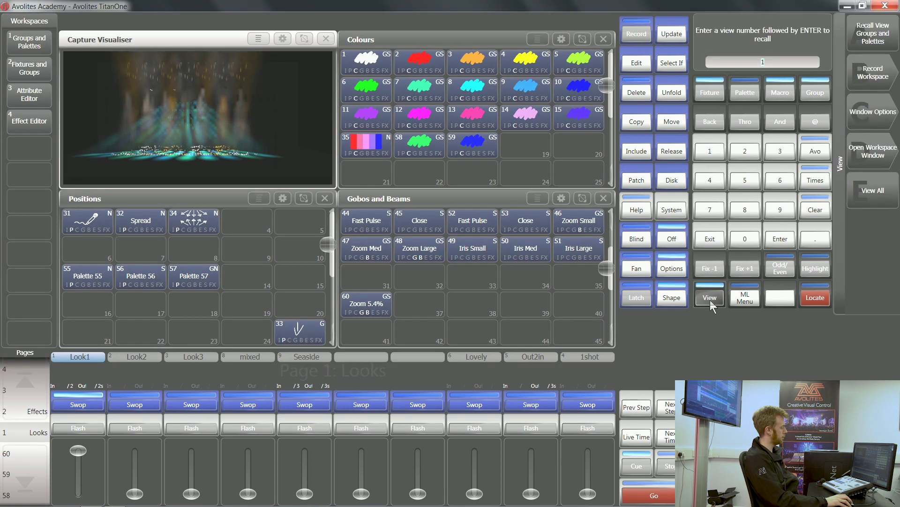
key(Return)
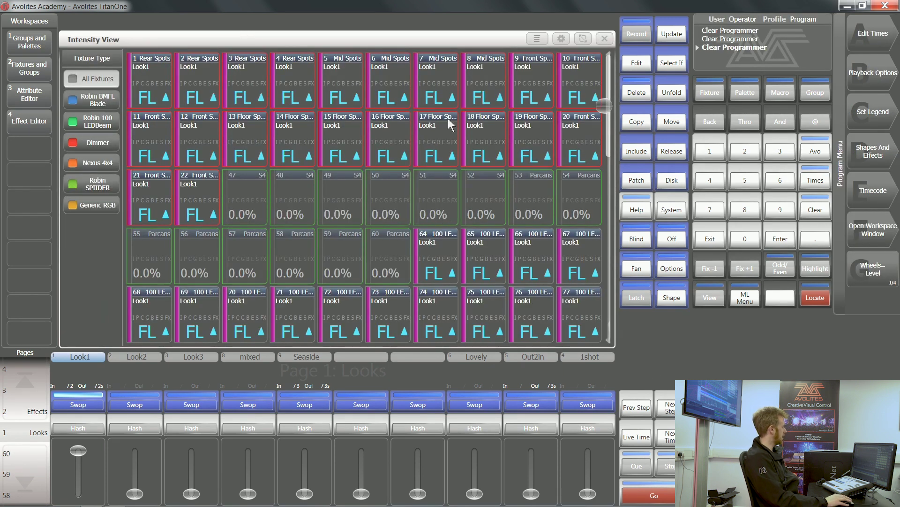
click(561, 39)
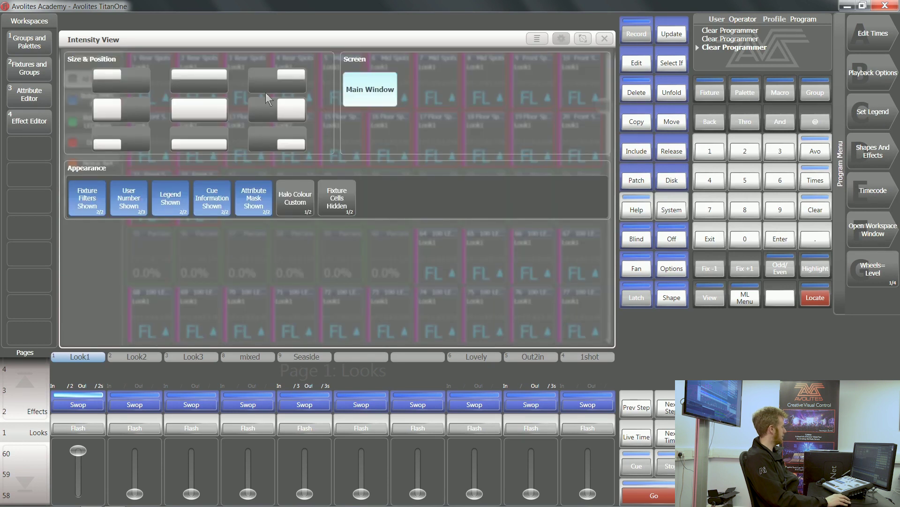
click(272, 141)
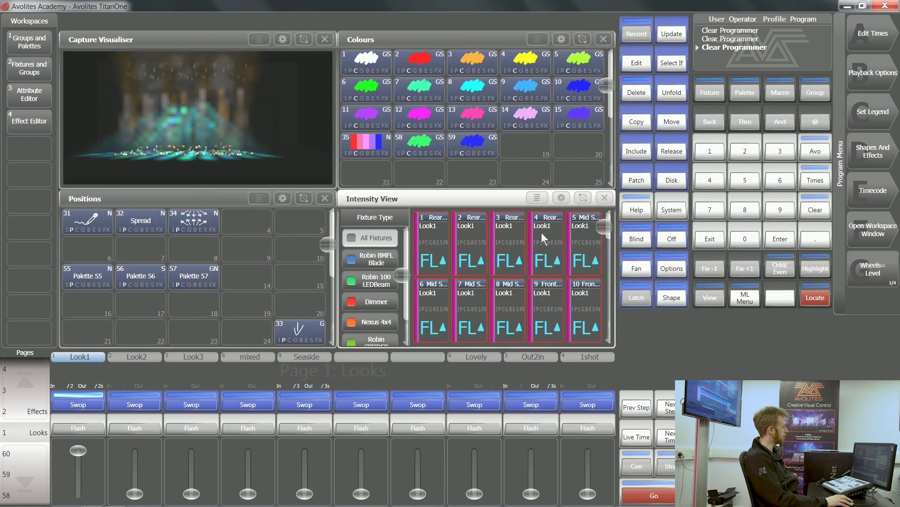
Resize the Intensity View window freehand so it spans from inside the Capture Visualiser area across most of the Gobos and Beams area
click(583, 197)
click(280, 99)
click(242, 92)
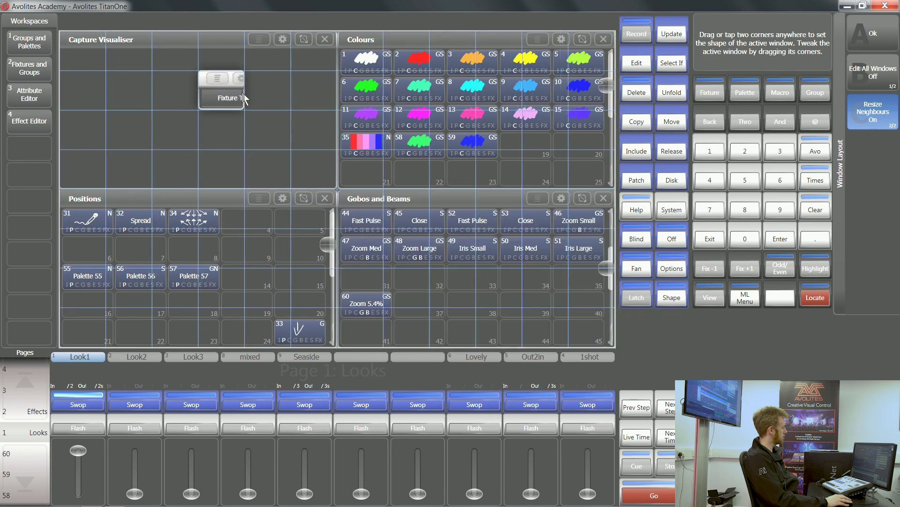
drag(243, 95, 571, 279)
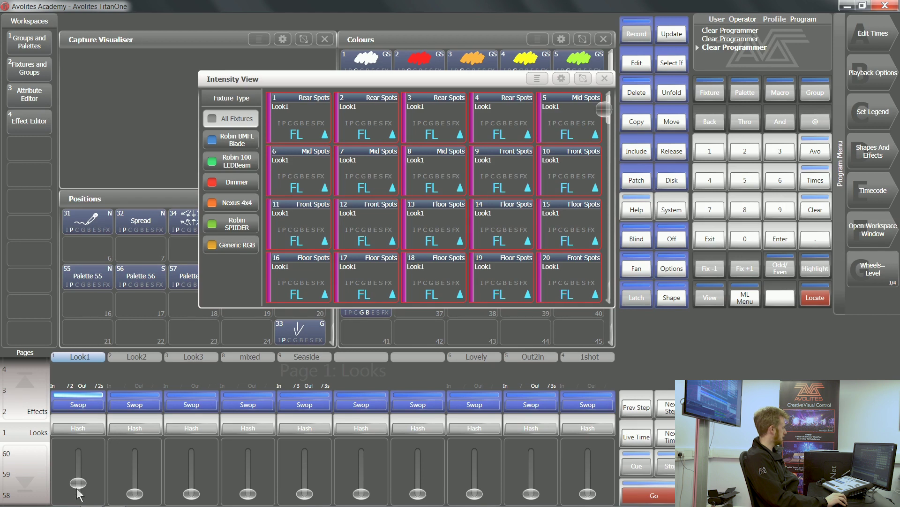
Fade the Look1 playback to zero and back to full, and set the Intensity View window to fill the workspace
drag(77, 490, 78, 498)
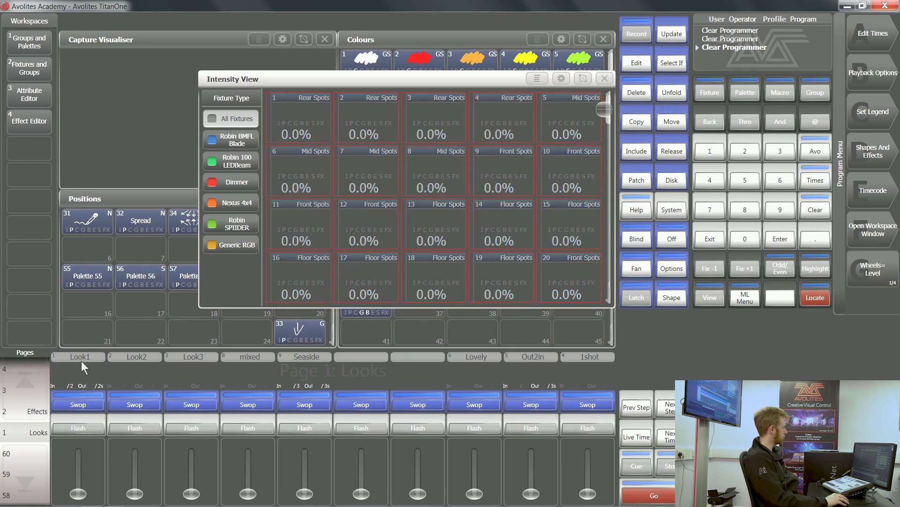
drag(79, 497, 85, 408)
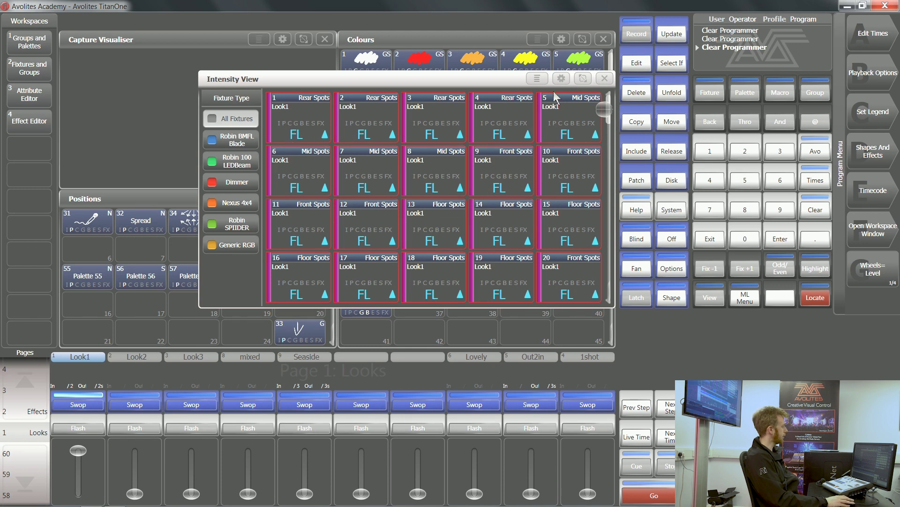
click(561, 78)
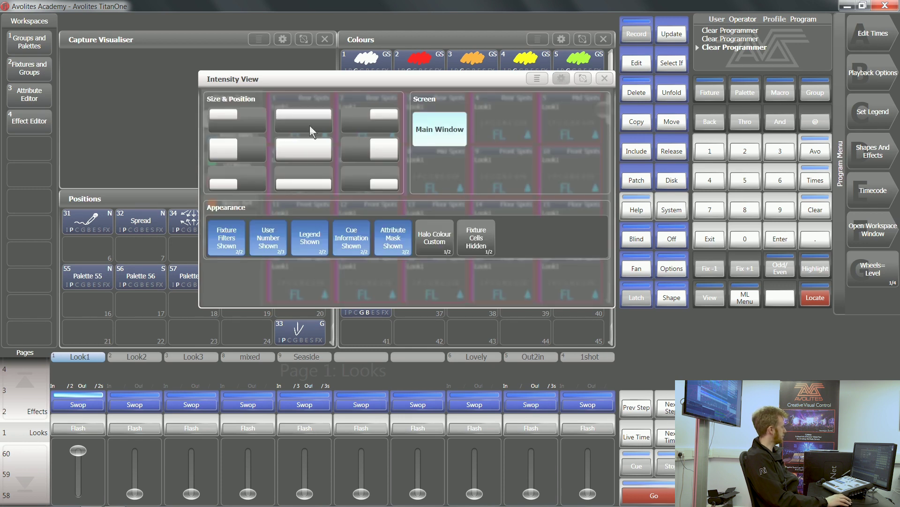
click(313, 151)
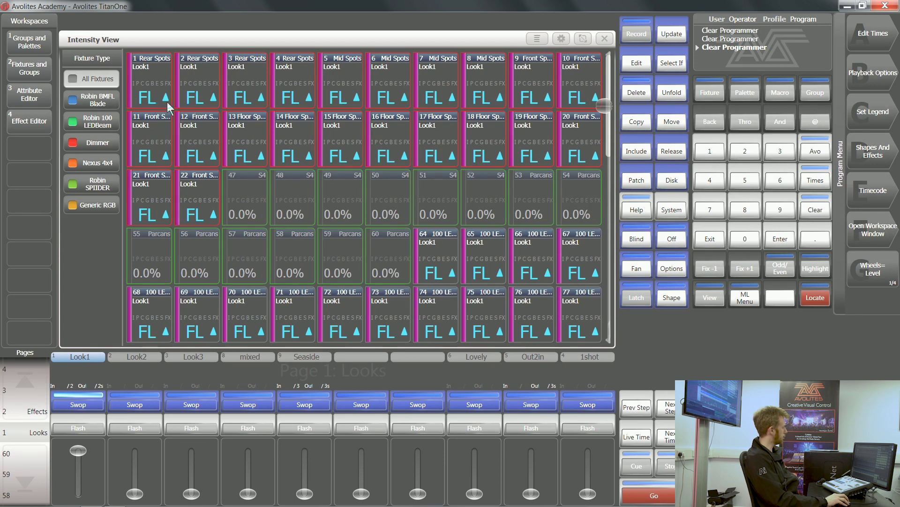
Set the dimmer of fixtures 1 to 9 to 93.9% and apply a Circle Pan/Tilt shape to them
drag(158, 94, 539, 88)
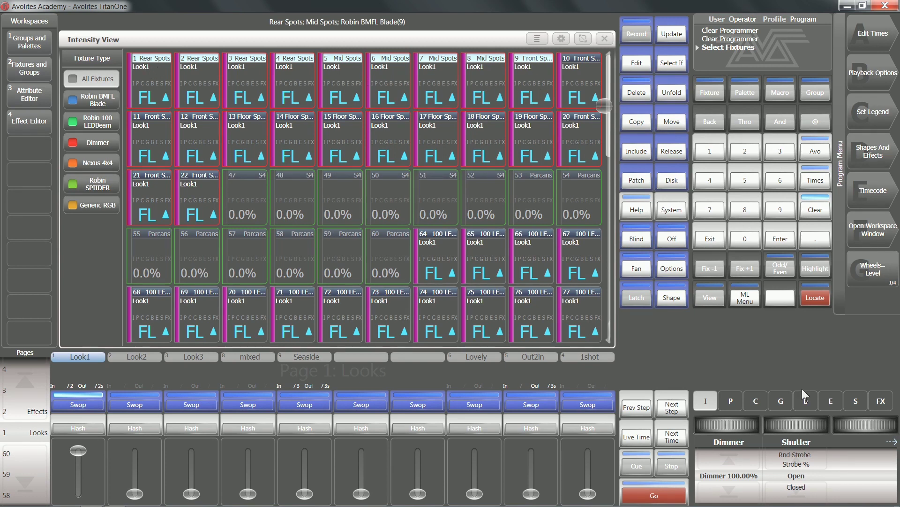
drag(737, 424, 709, 424)
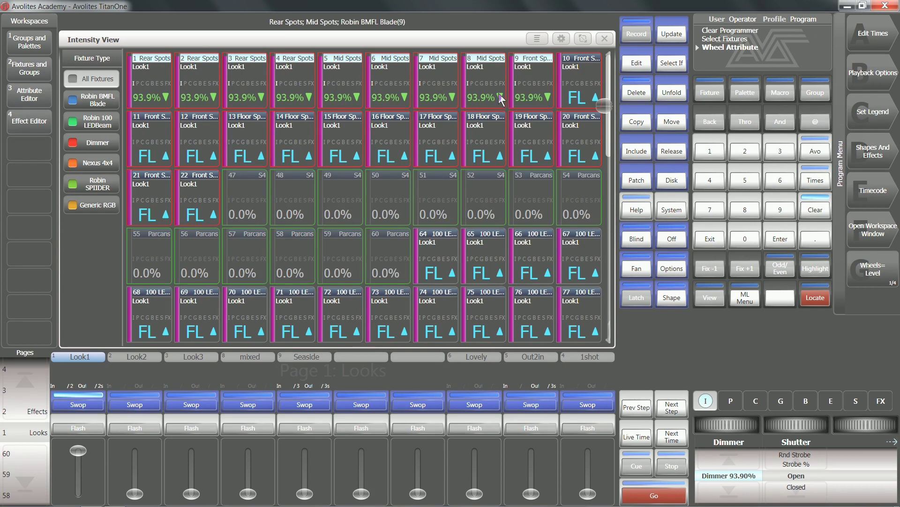
click(888, 158)
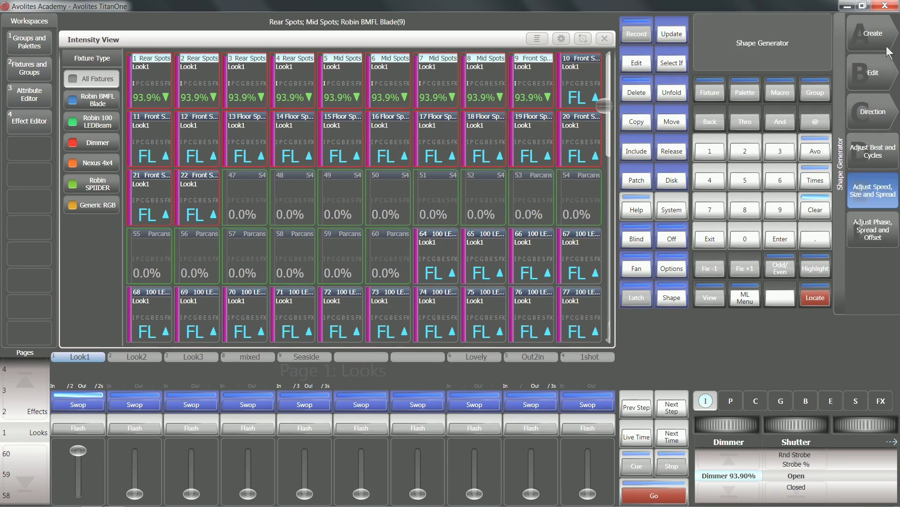
click(886, 47)
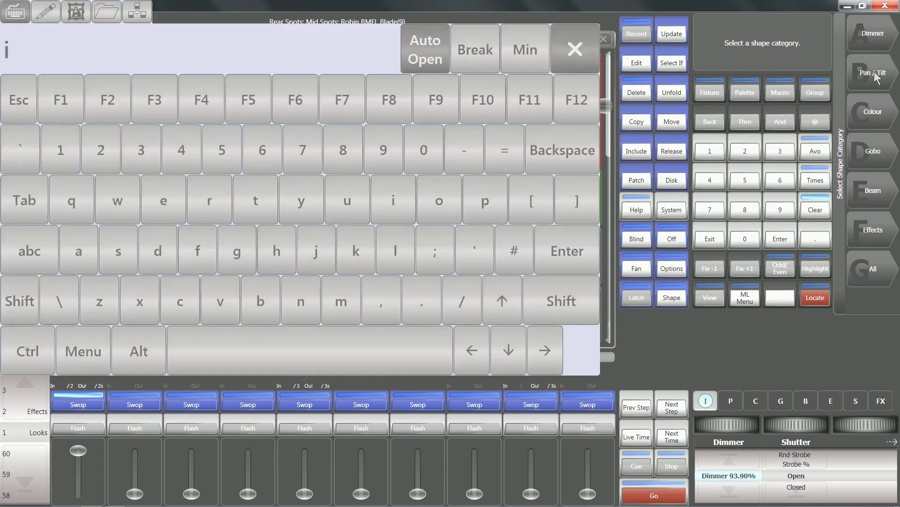
click(876, 77)
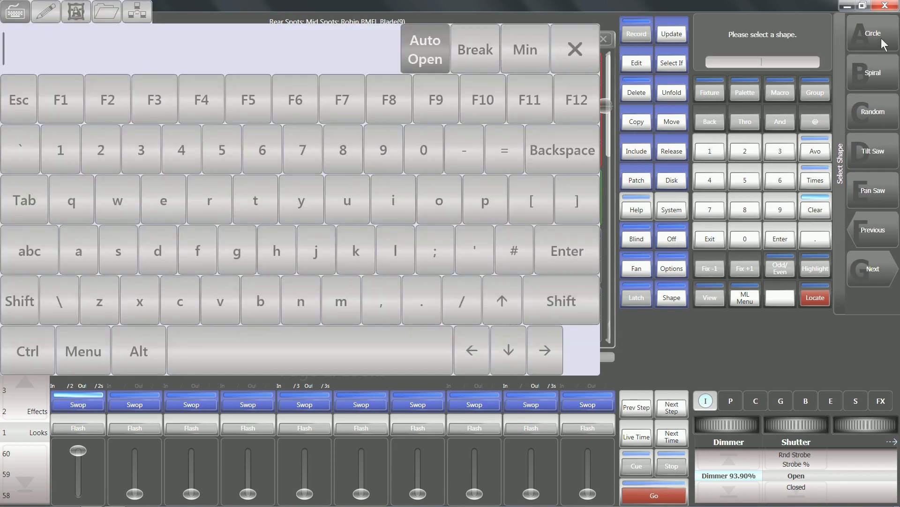
click(884, 45)
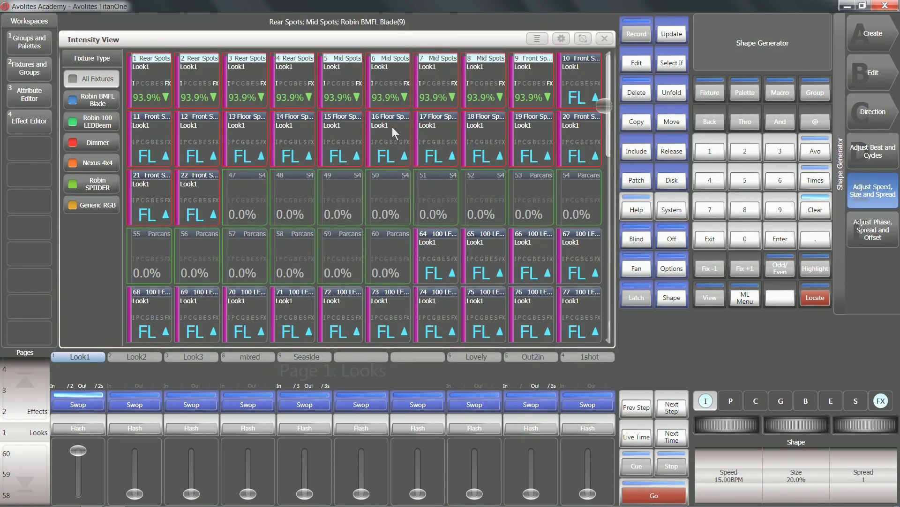
Record the programmer as a cue on the empty playback just before Lovely and clear the programmer
click(639, 37)
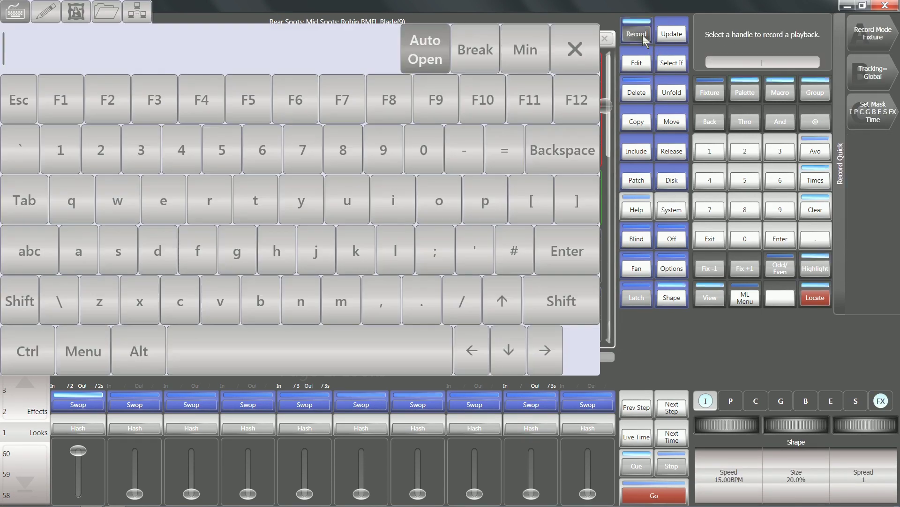
click(418, 406)
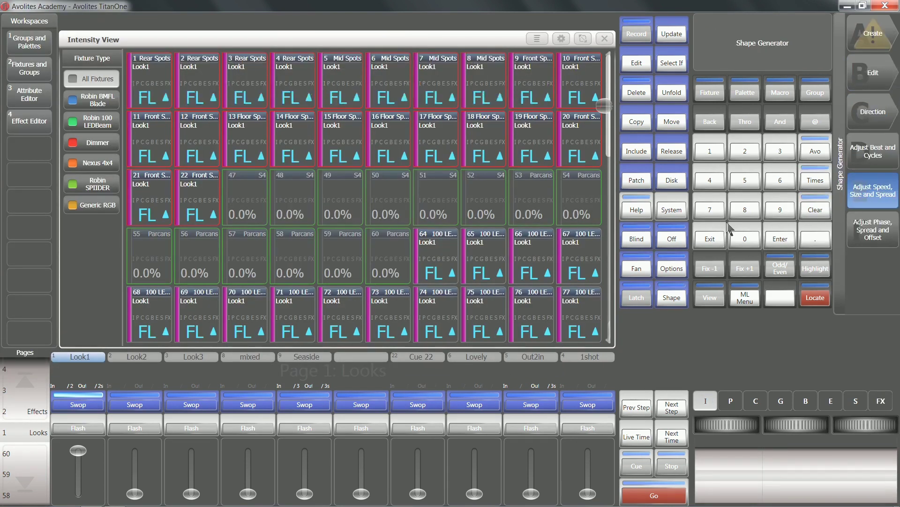
Test the newly recorded cue against Look1, ending with Look1 faded out and the new cue at full
drag(418, 494, 431, 377)
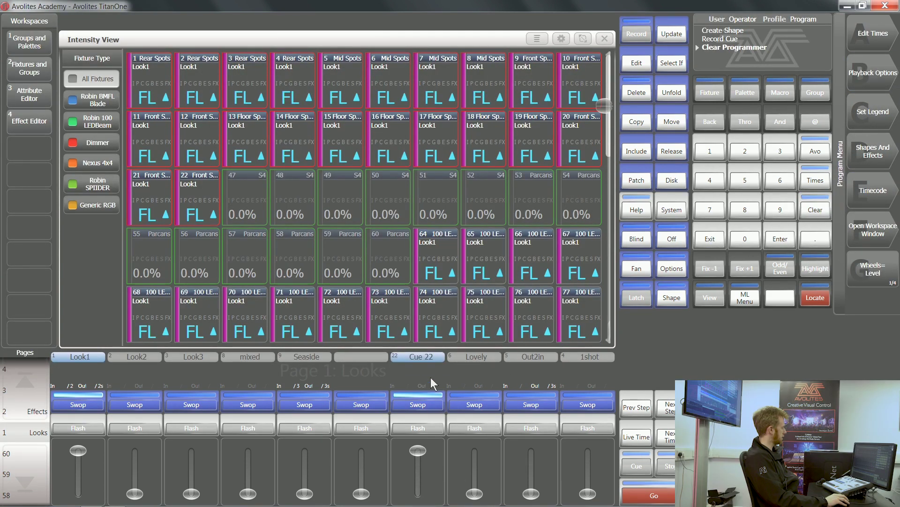
drag(422, 455, 416, 502)
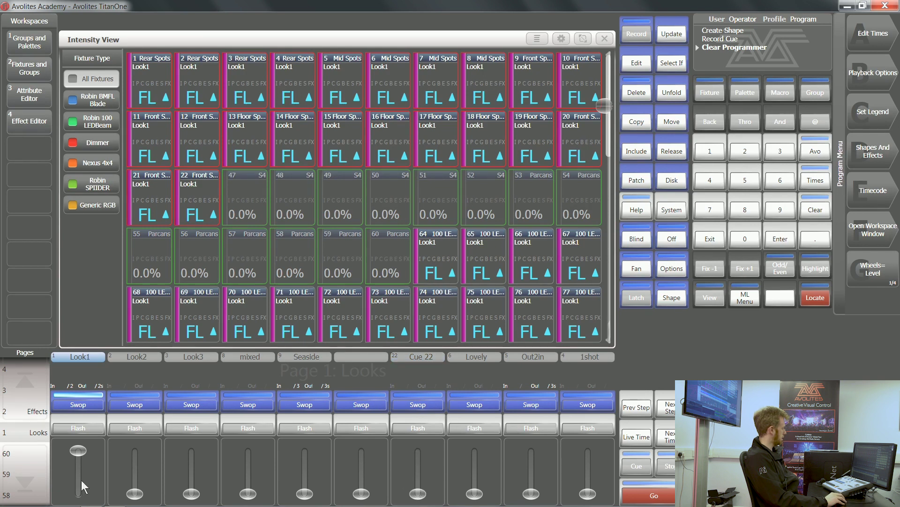
drag(78, 450, 77, 496)
drag(417, 493, 418, 450)
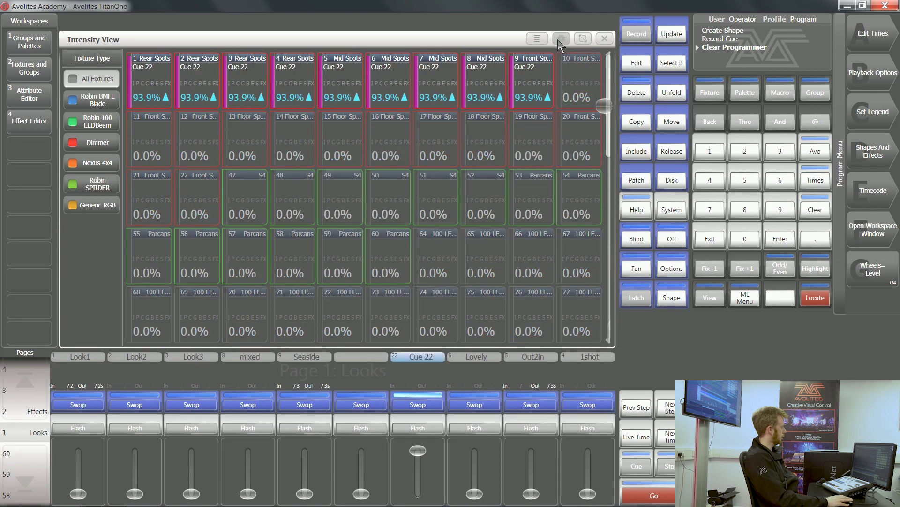
Filter the Intensity View with View If so it shows only the fixtures used in the Look1 playback
click(538, 40)
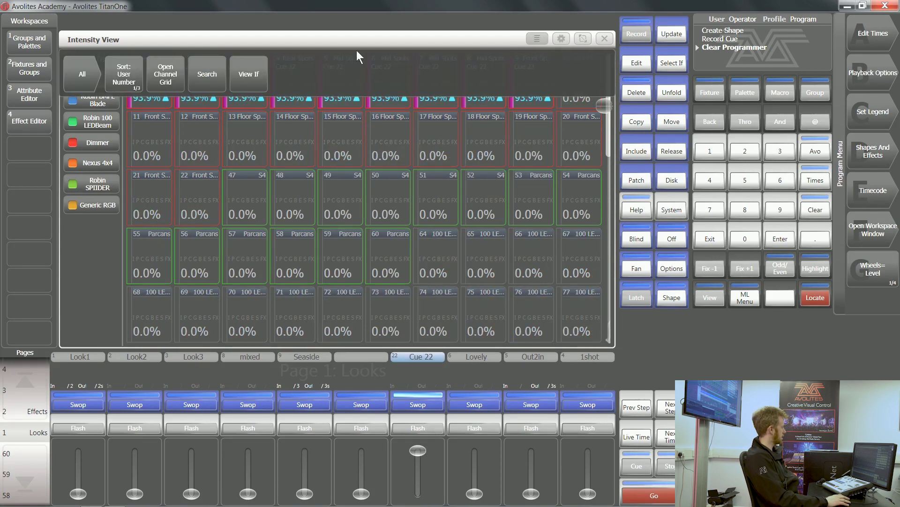
click(260, 77)
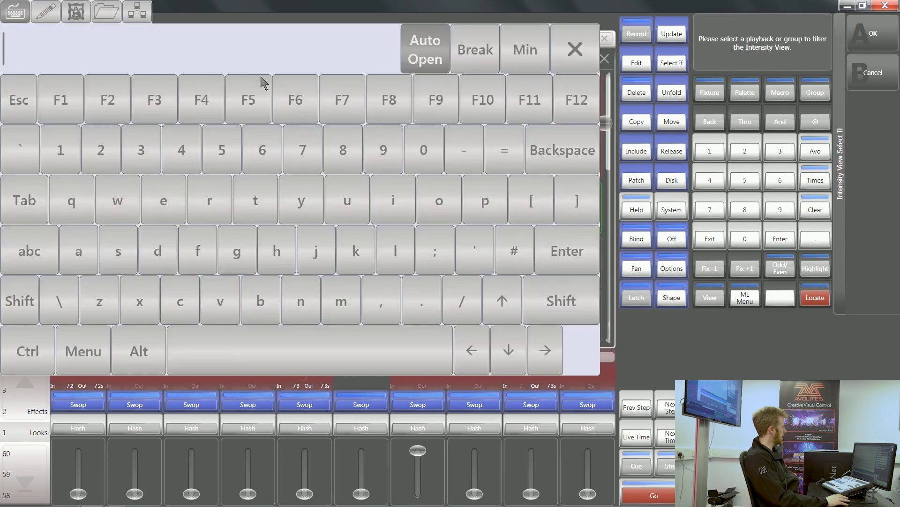
click(580, 62)
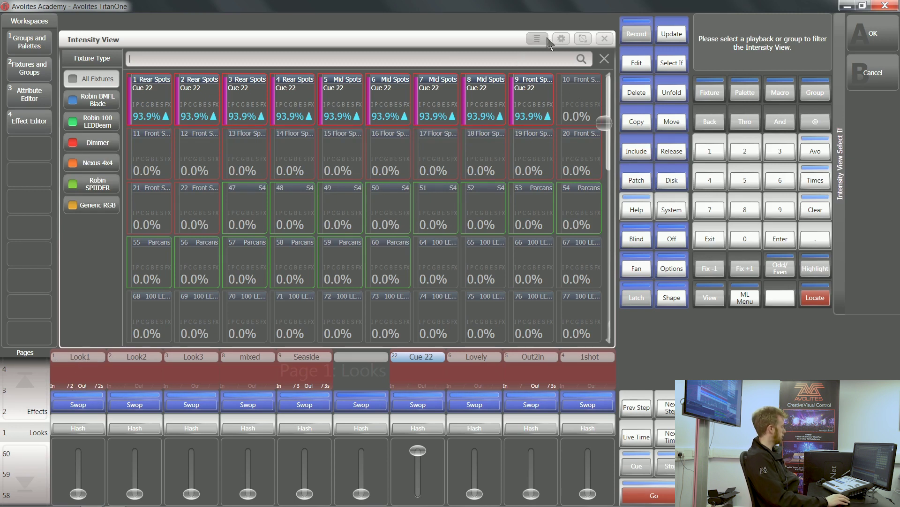
click(78, 406)
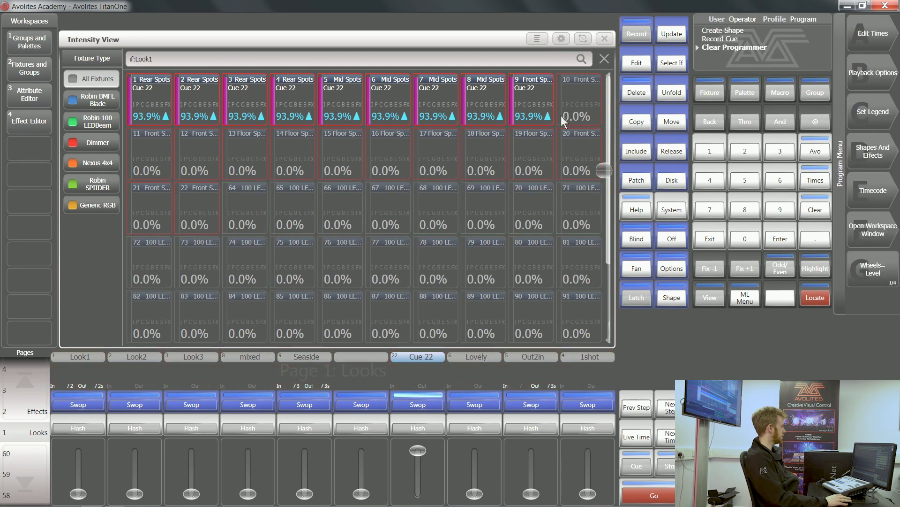
Add the Look2 playback to the Intensity View's View If filter
click(537, 38)
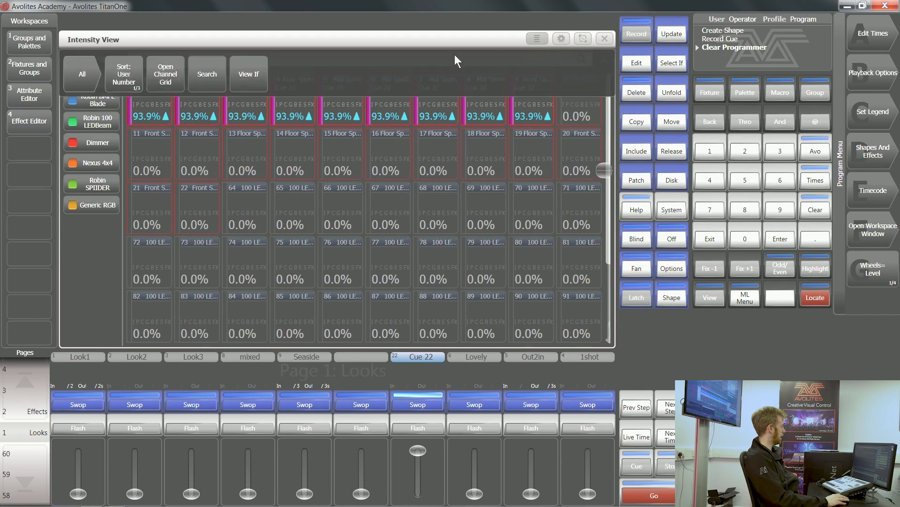
click(247, 78)
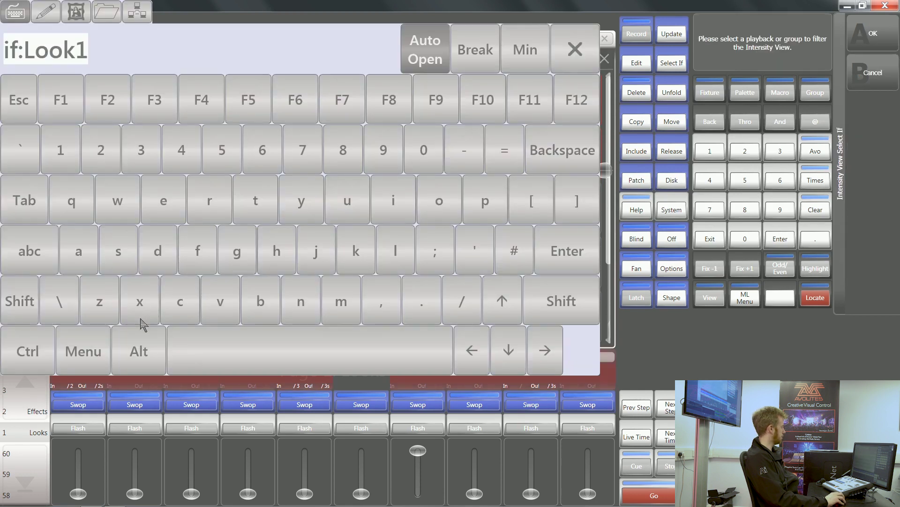
click(137, 407)
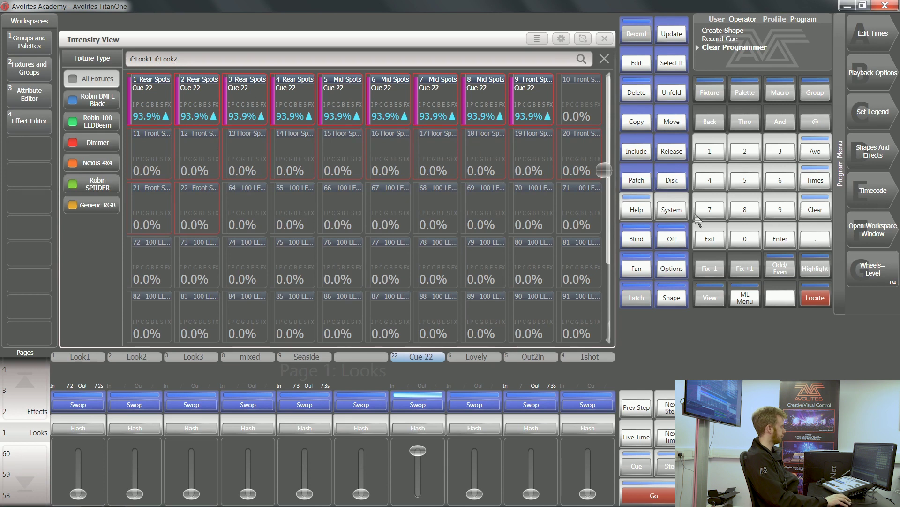
click(710, 239)
Filter the Intensity View by each fixture type in turn, from Robin BMFL Blade down to Generic RGB
click(110, 104)
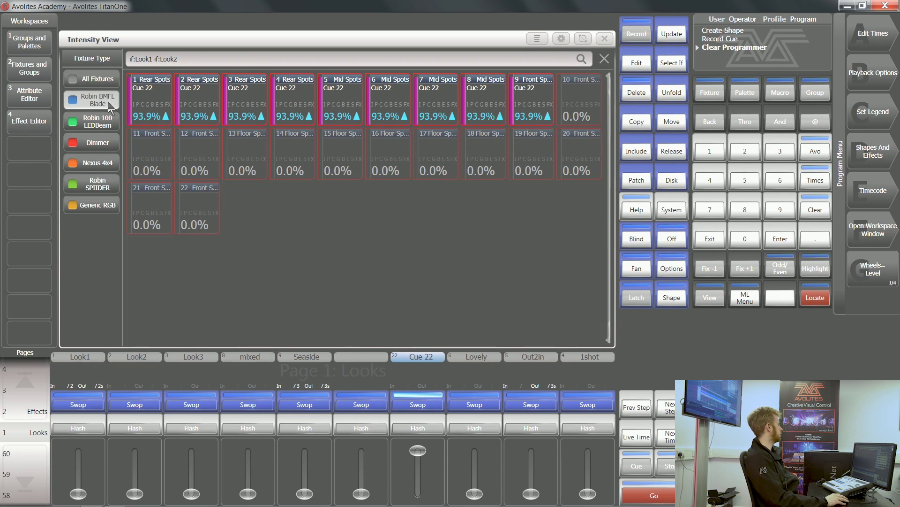
click(107, 125)
click(104, 143)
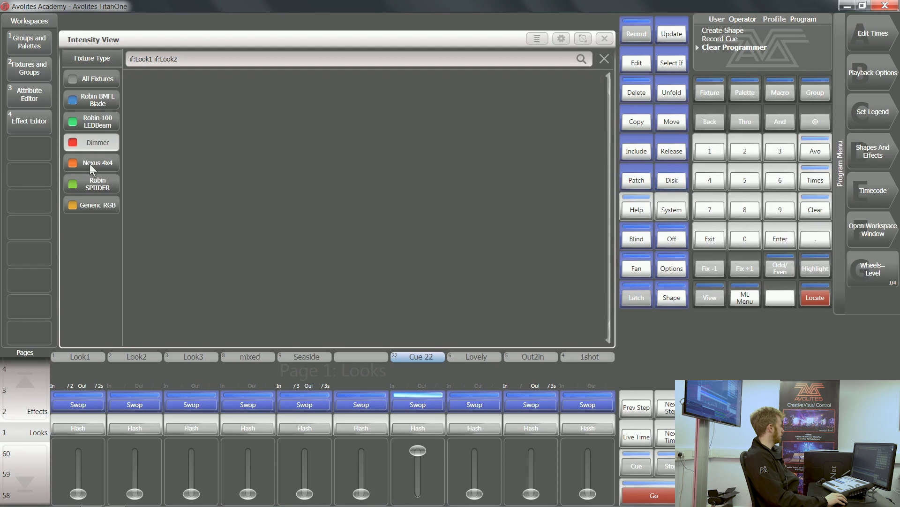
click(96, 164)
click(94, 183)
click(97, 205)
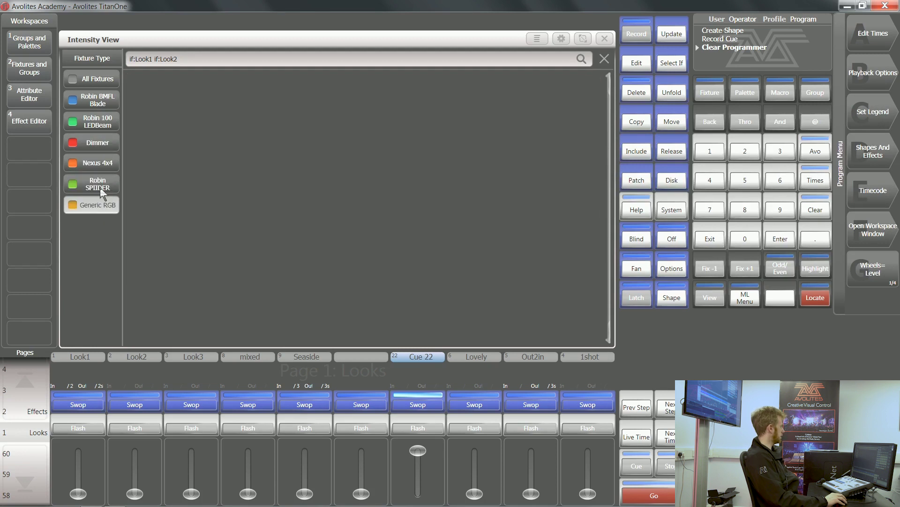
Go back through the fixture type filters from Robin SPIIDER up to Robin BMFL Blade, leaving only the BMFL Blades shown
click(102, 187)
click(99, 164)
click(107, 144)
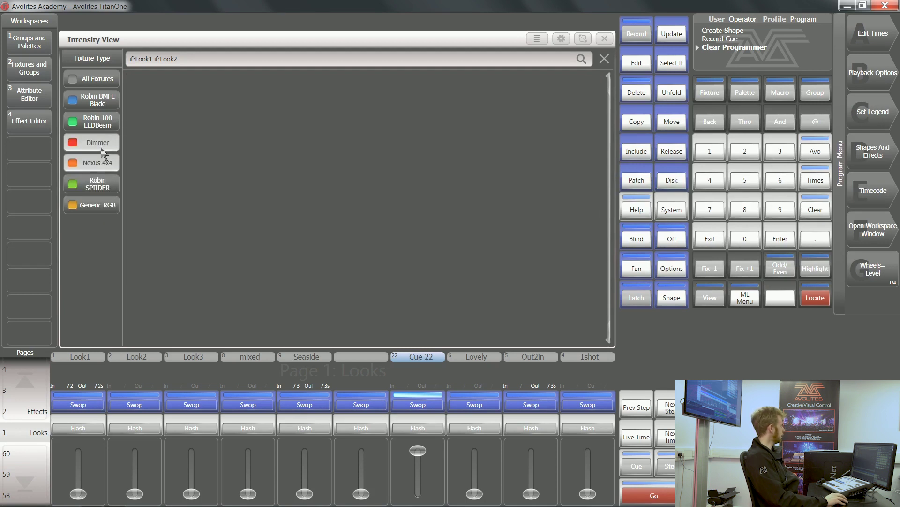
click(105, 123)
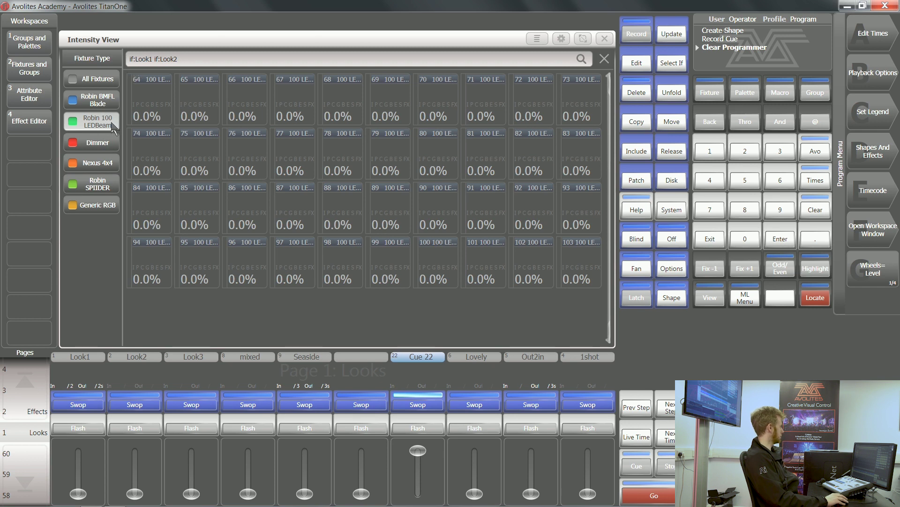
click(103, 107)
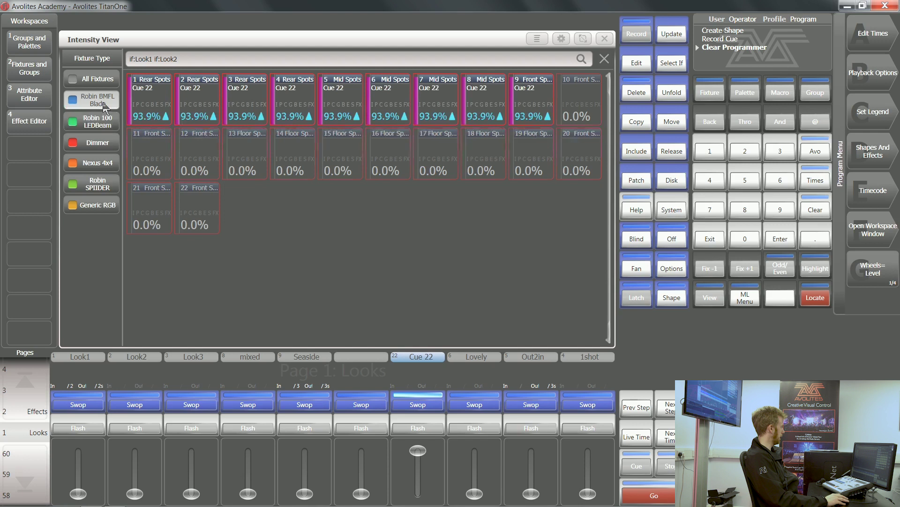
Cycle the Intensity View's fixture sort order to DMX Address and on to the option after it
click(538, 40)
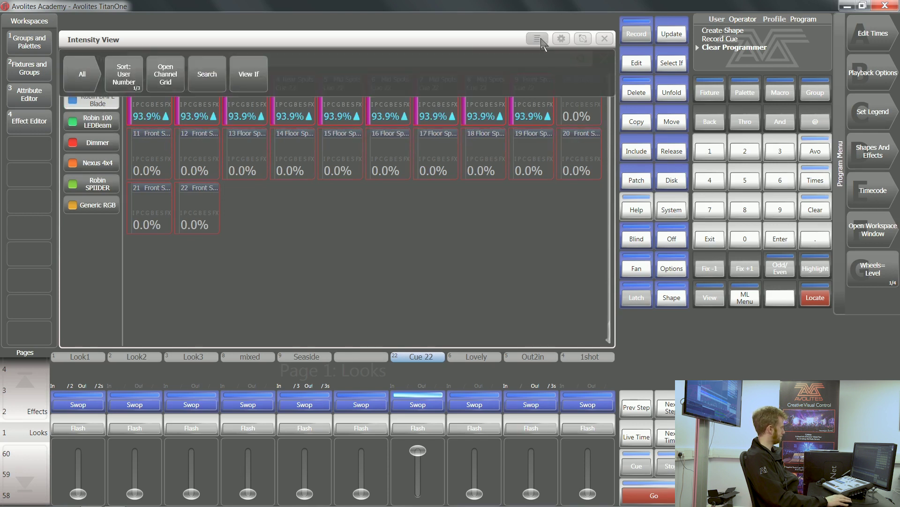
click(133, 84)
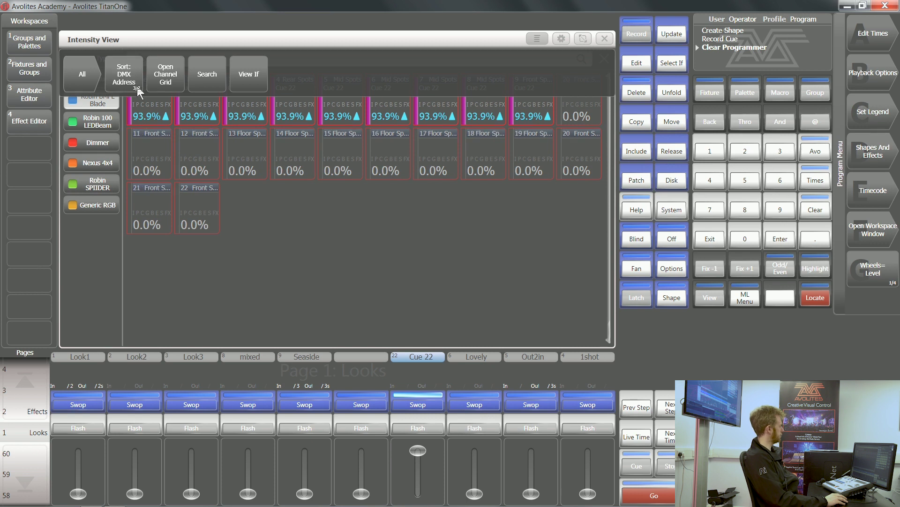
click(131, 88)
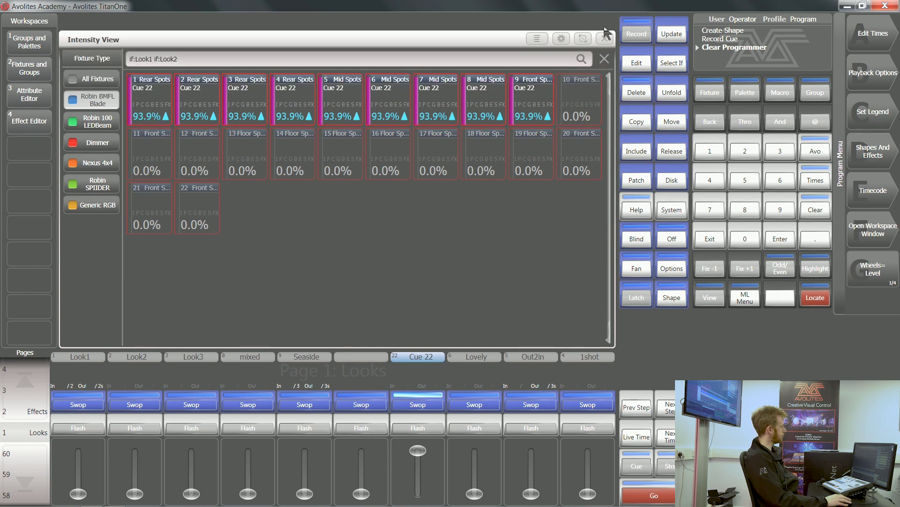
Clear the Look1 and Look2 filter and set the Intensity View to show all fixture types
click(604, 57)
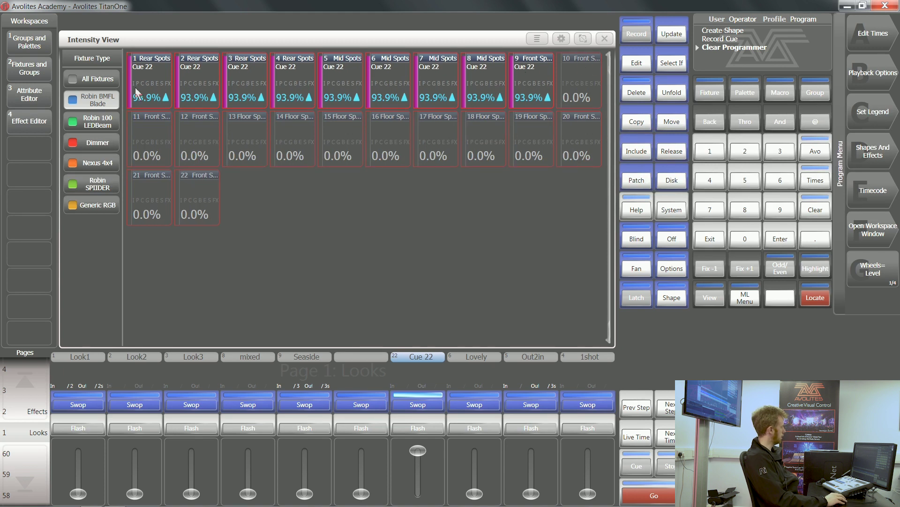
click(106, 86)
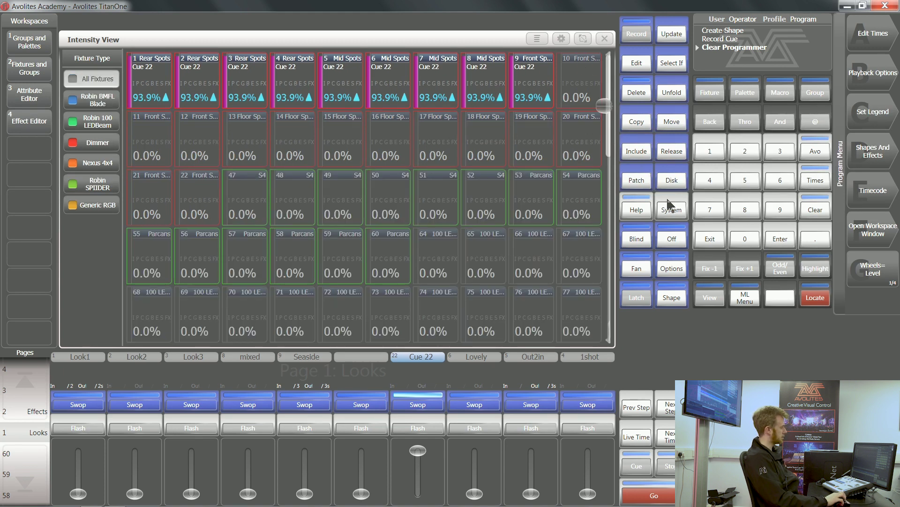